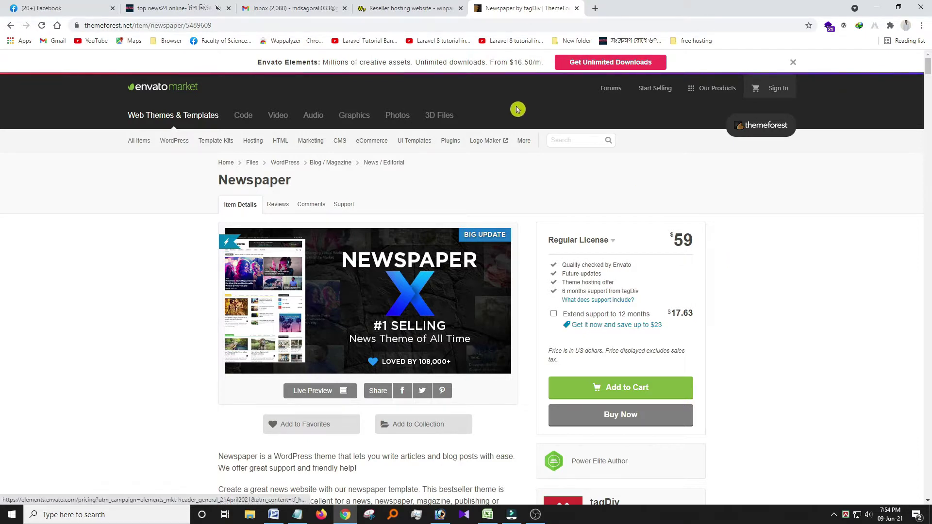
# - Bring up the Reseller hosting website post and look through its Latest Articles area
pyautogui.click(431, 9)
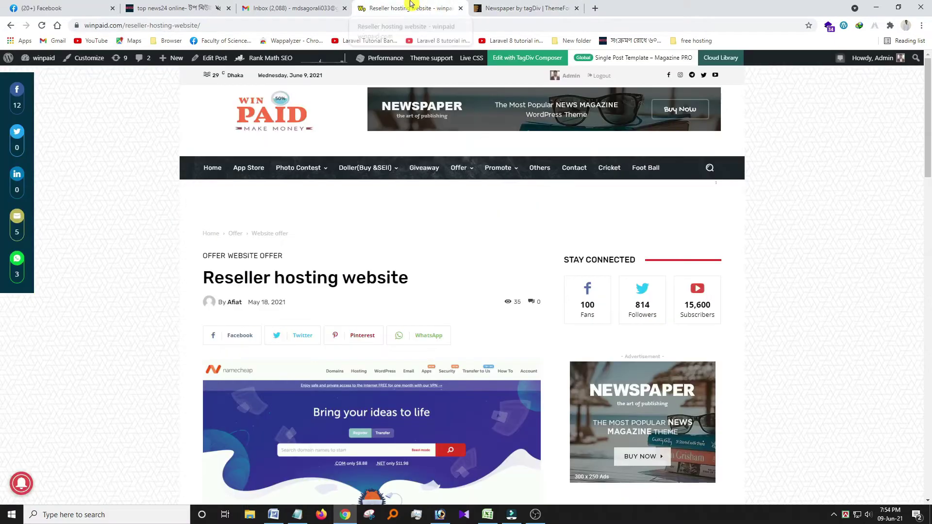
pyautogui.scroll(-12, 456, 280)
pyautogui.scroll(-13, 455, 280)
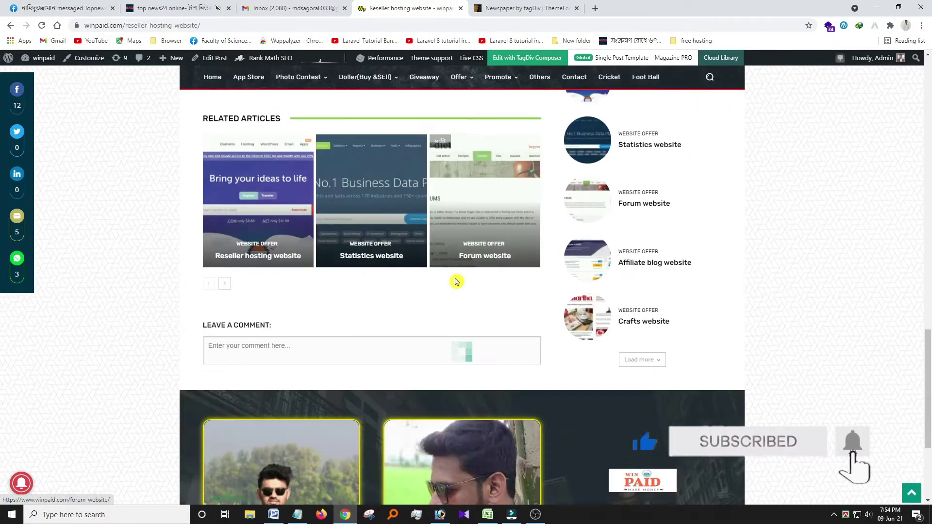
pyautogui.scroll(4, 455, 280)
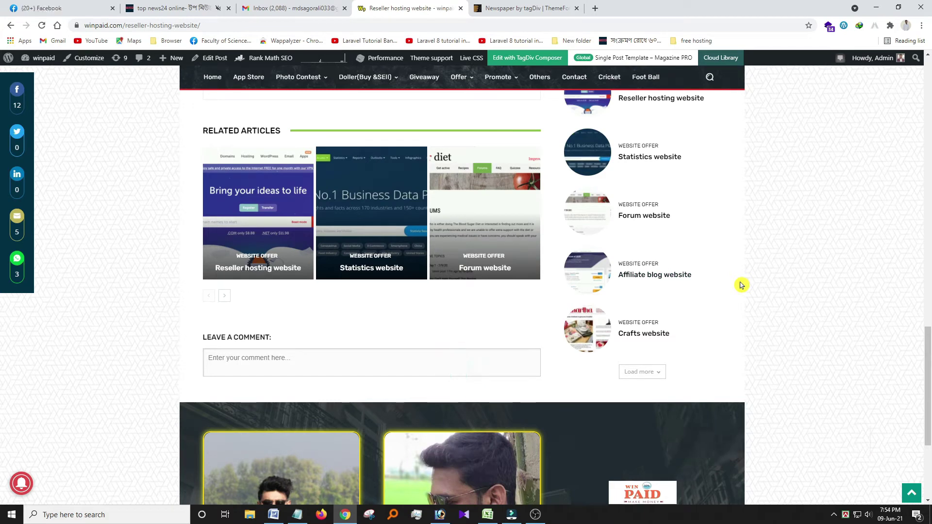
pyautogui.scroll(6, 665, 317)
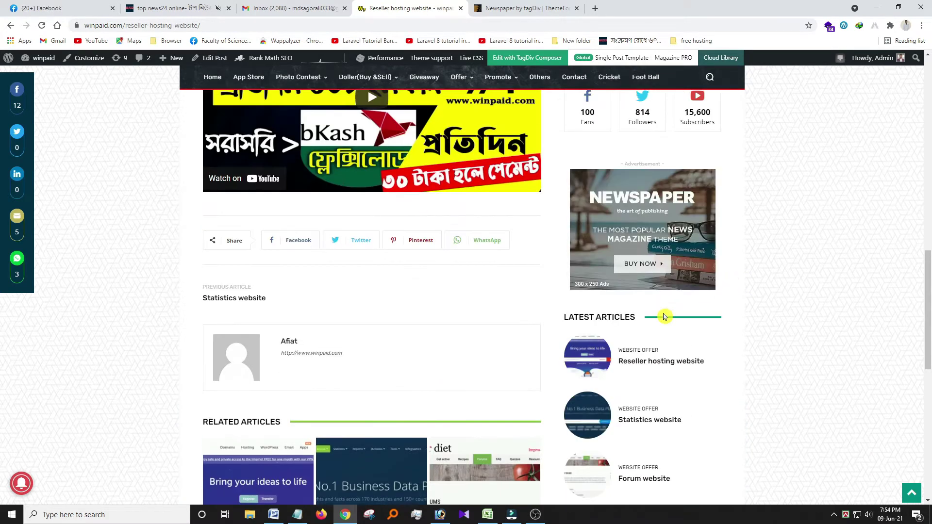
# - Open the Statistics website article and scroll to watch the next article auto-load beneath it
pyautogui.click(630, 421)
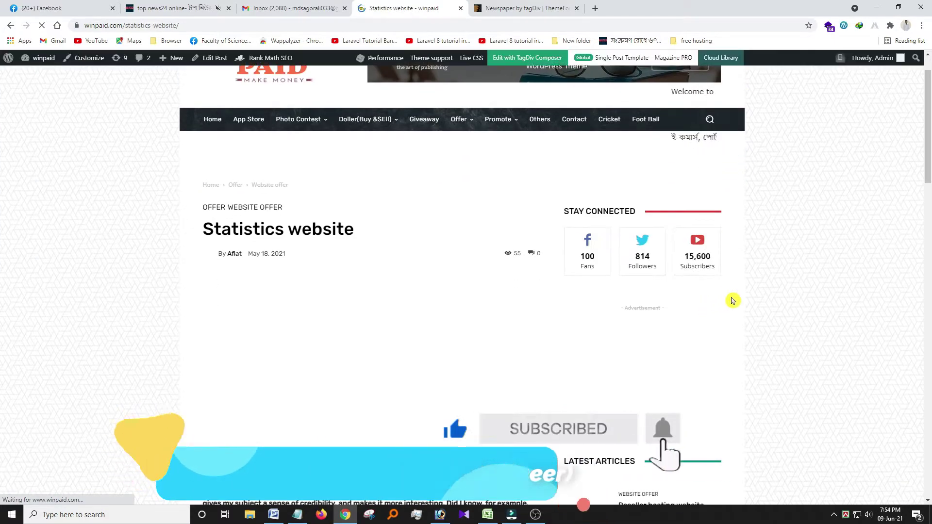
pyautogui.scroll(-8, 753, 295)
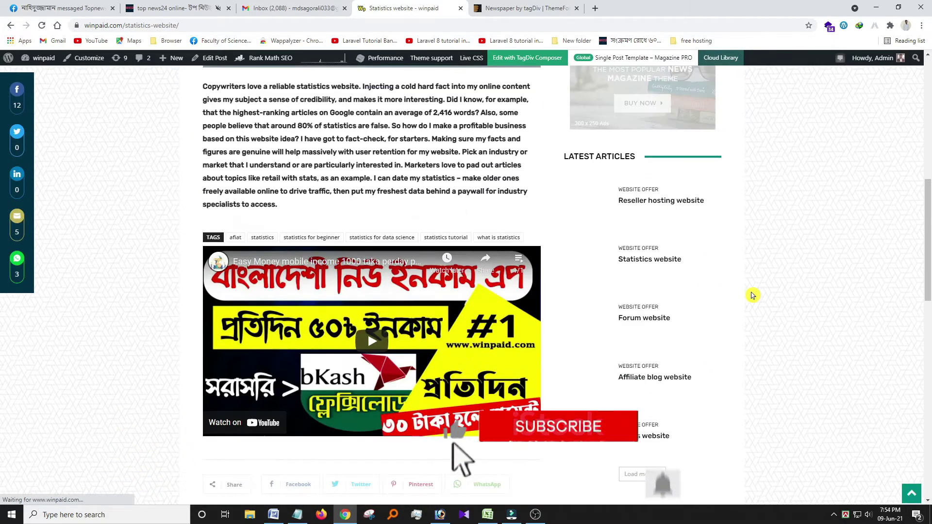
pyautogui.scroll(-15, 753, 295)
pyautogui.scroll(4, 752, 295)
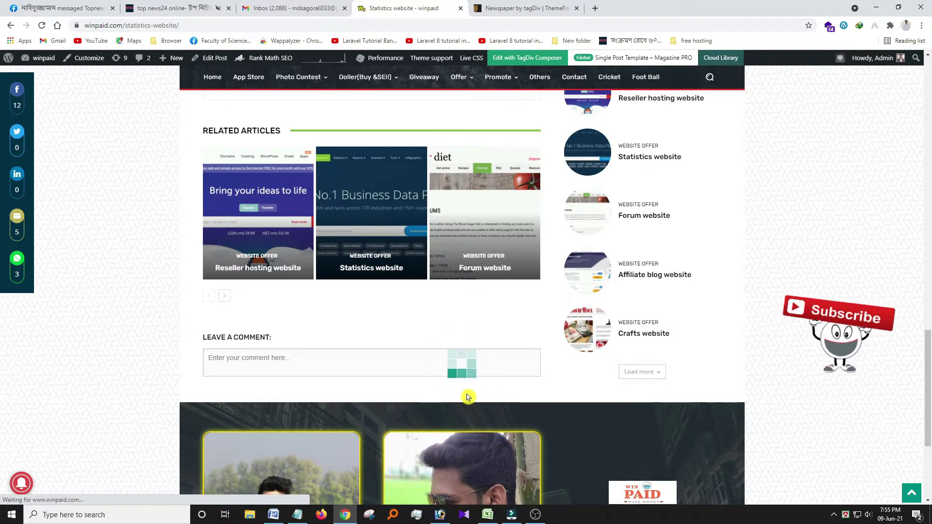
pyautogui.scroll(-20, 453, 329)
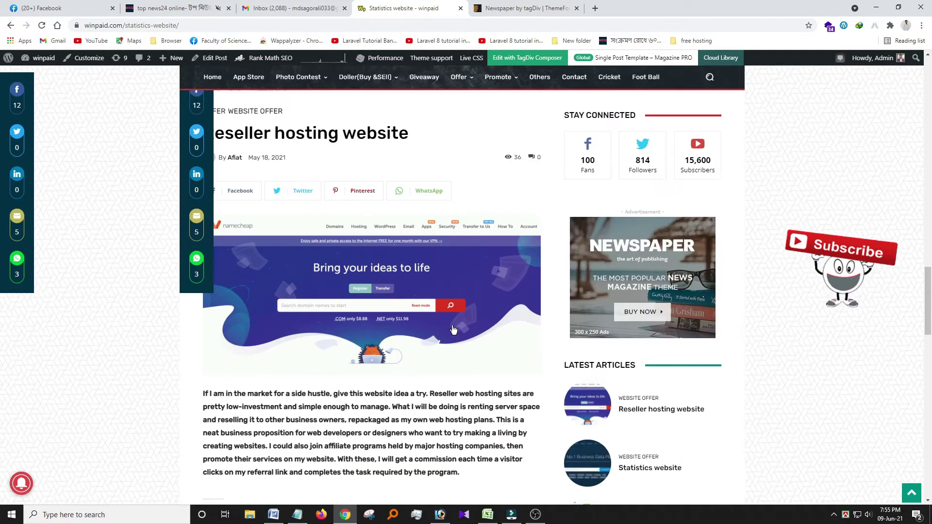
pyautogui.scroll(-5, 452, 330)
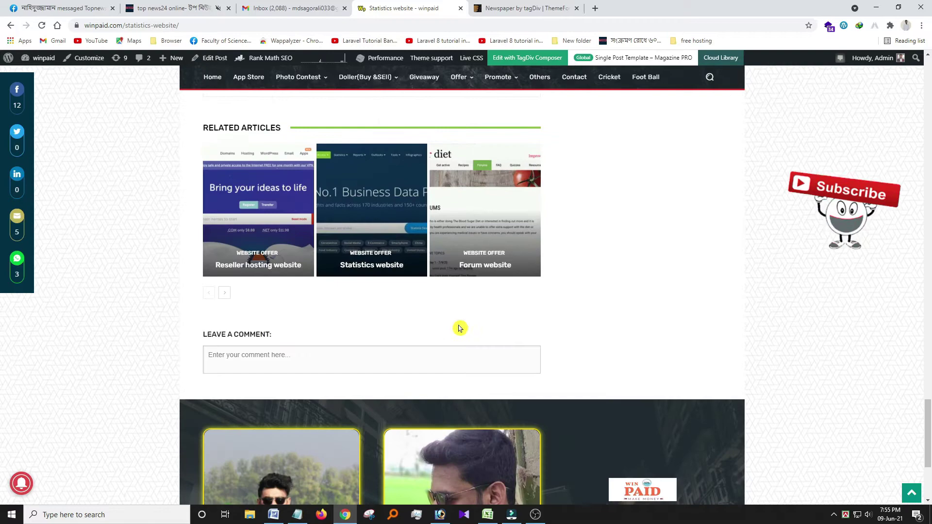
pyautogui.scroll(2, 503, 311)
pyautogui.scroll(15, 502, 344)
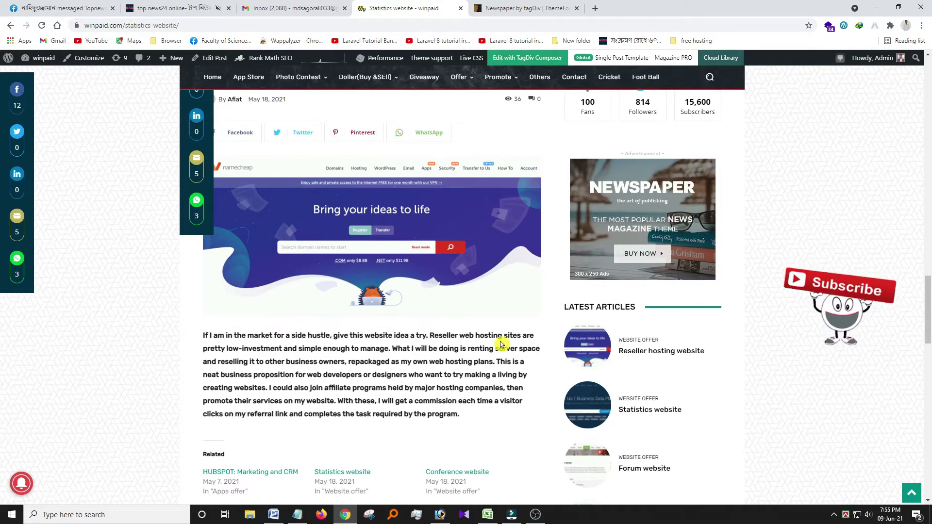
pyautogui.scroll(-7, 502, 345)
pyautogui.scroll(-10, 502, 345)
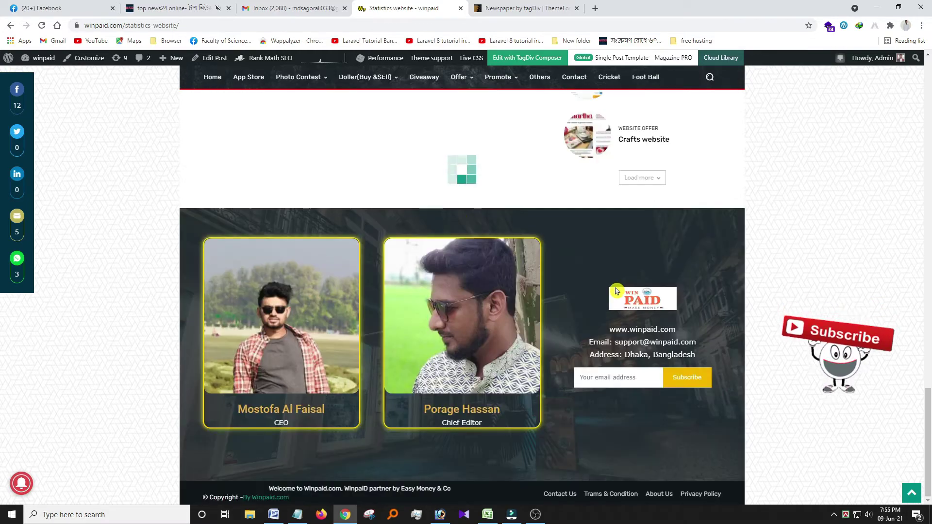
pyautogui.scroll(3, 616, 290)
pyautogui.scroll(2, 617, 290)
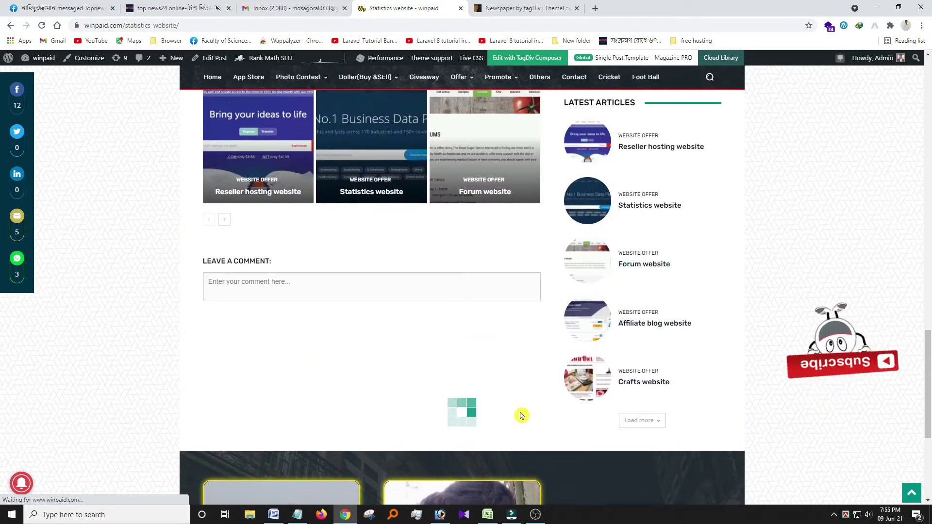
pyautogui.scroll(5, 558, 305)
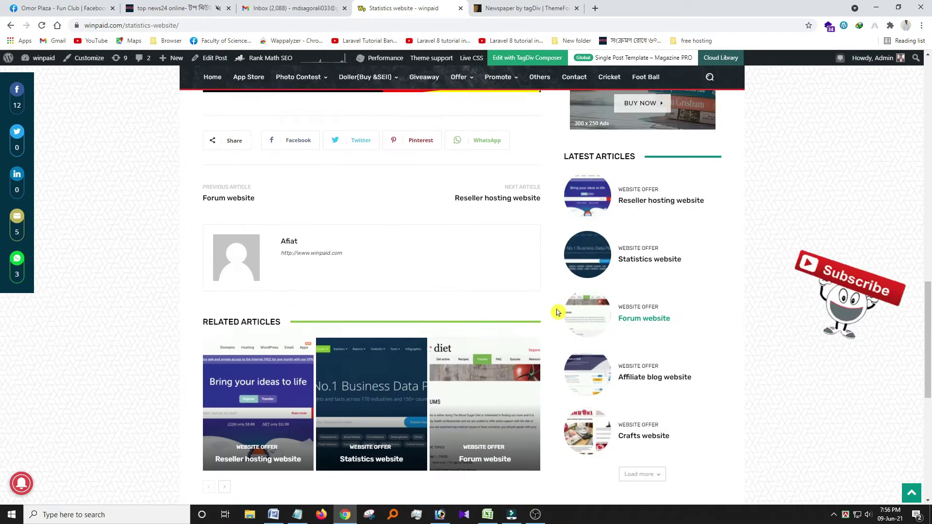
pyautogui.scroll(-6, 558, 310)
pyautogui.scroll(5, 558, 311)
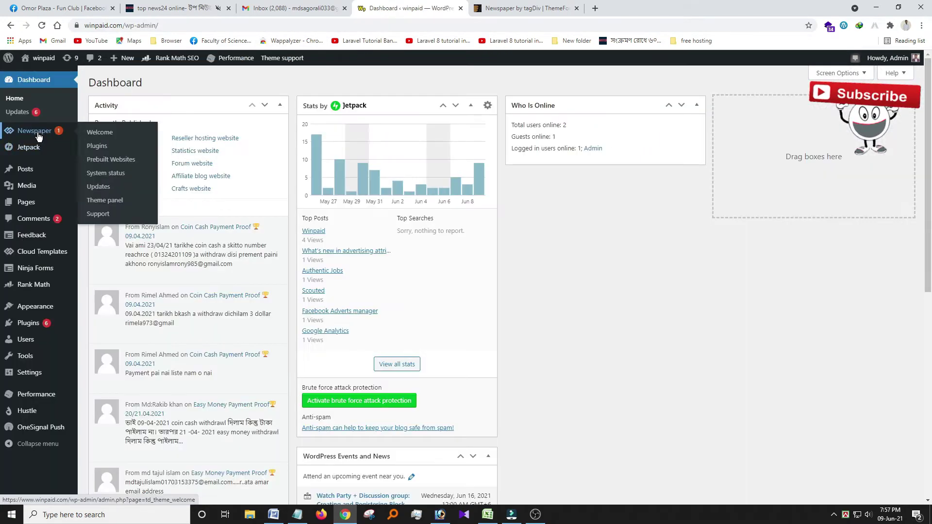
# - Use the admin sidebar to go to the Posts list and reopen the Reseller hosting website post
pyautogui.moveTo(32, 173)
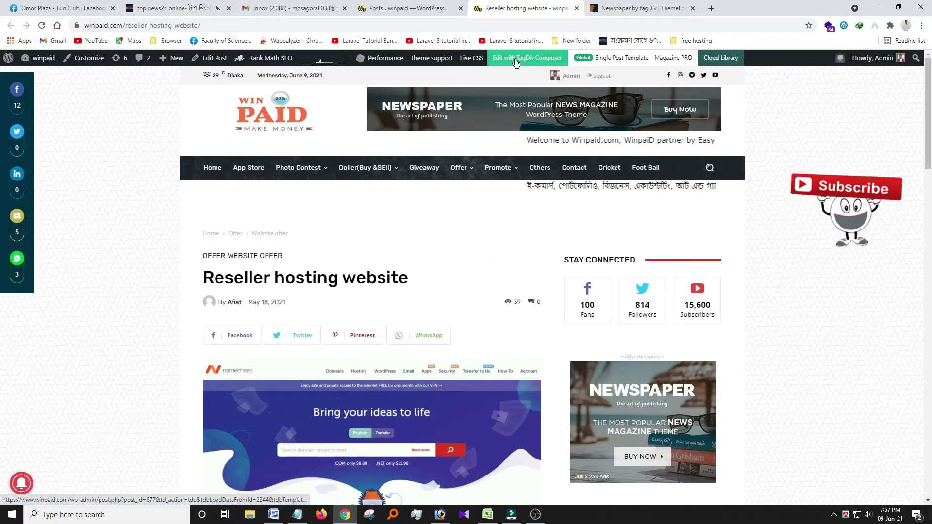
pyautogui.click(516, 61)
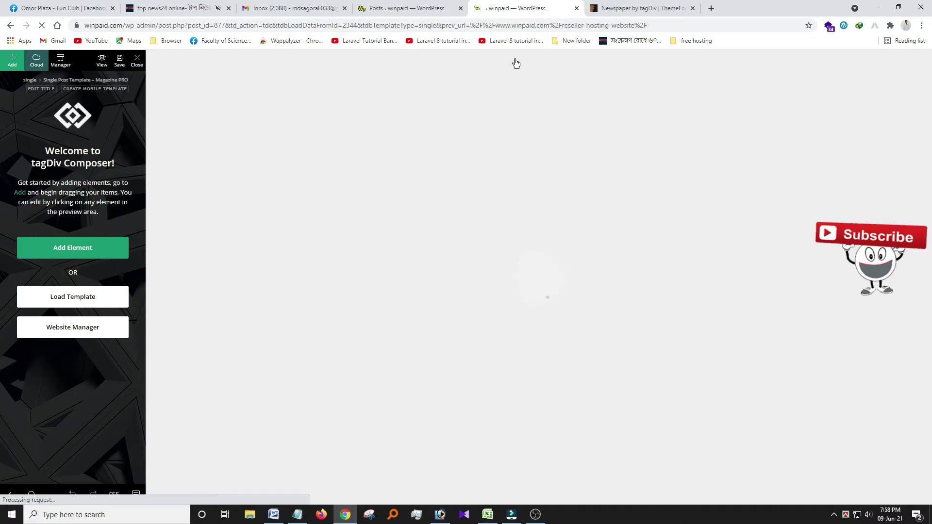
pyautogui.scroll(-5, 534, 209)
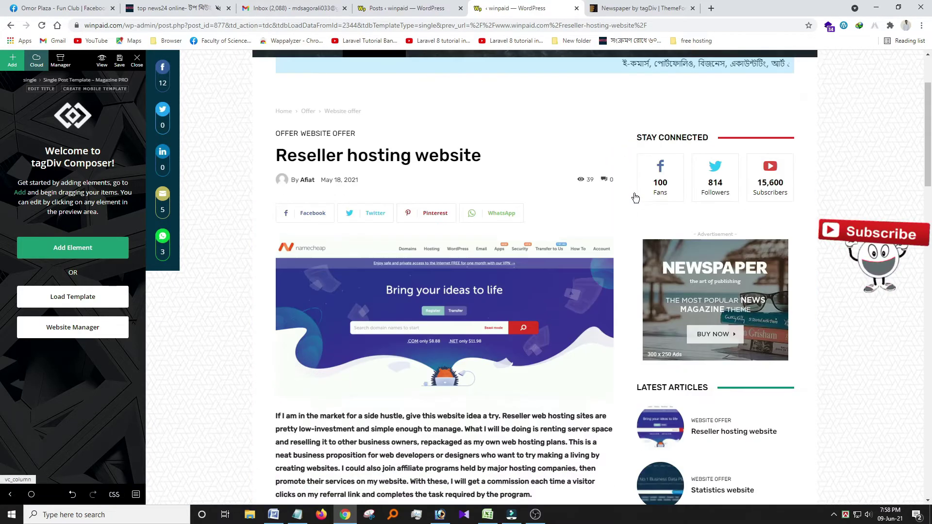
pyautogui.scroll(-10, 582, 200)
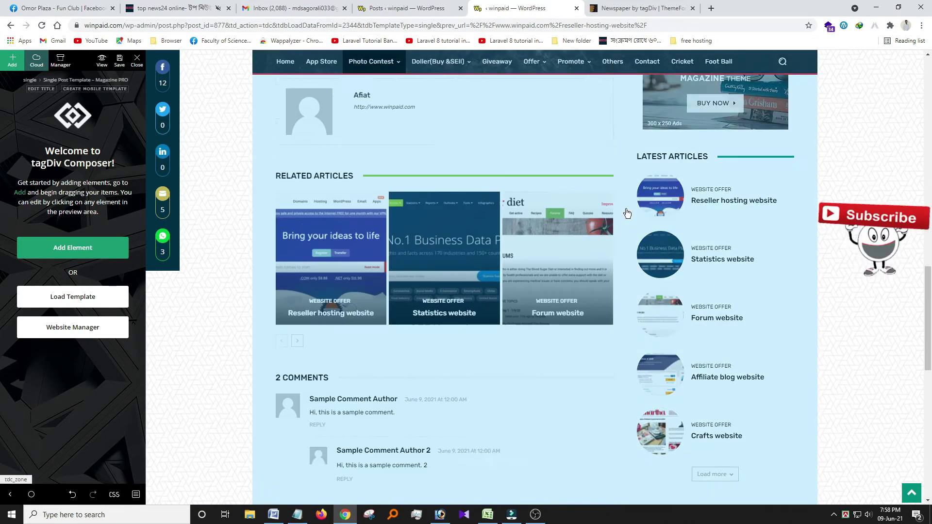
pyautogui.scroll(-9, 541, 214)
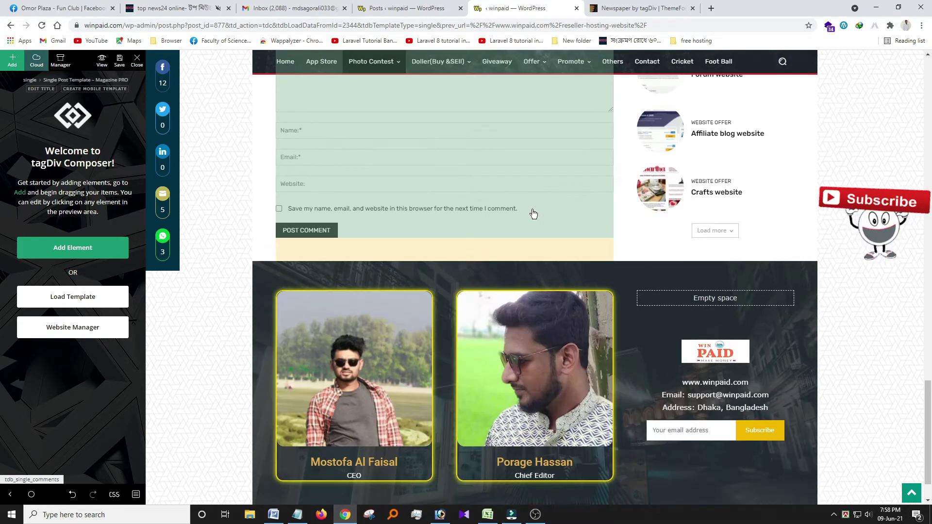
pyautogui.scroll(6, 534, 214)
pyautogui.scroll(5, 533, 214)
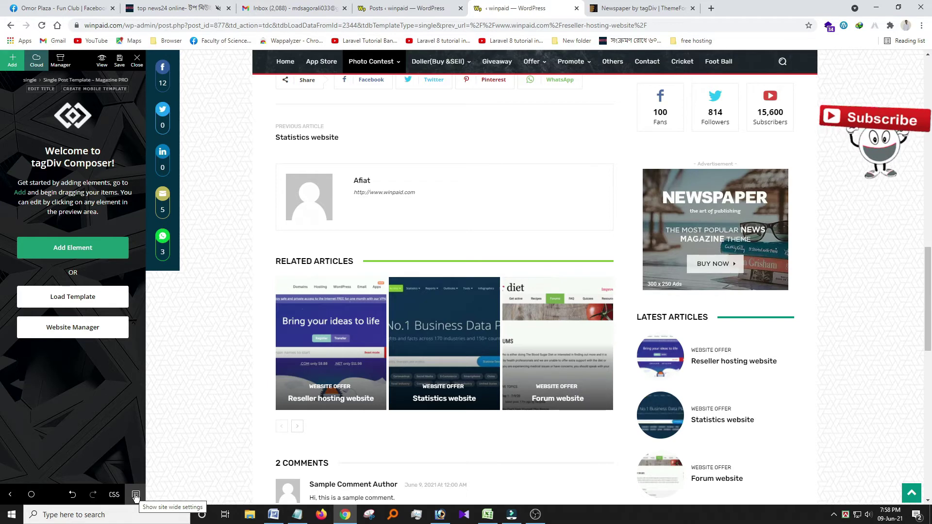
# - Switch off Enable Auto Loading under Articles Auto Loading in the site-wide settings
pyautogui.click(135, 495)
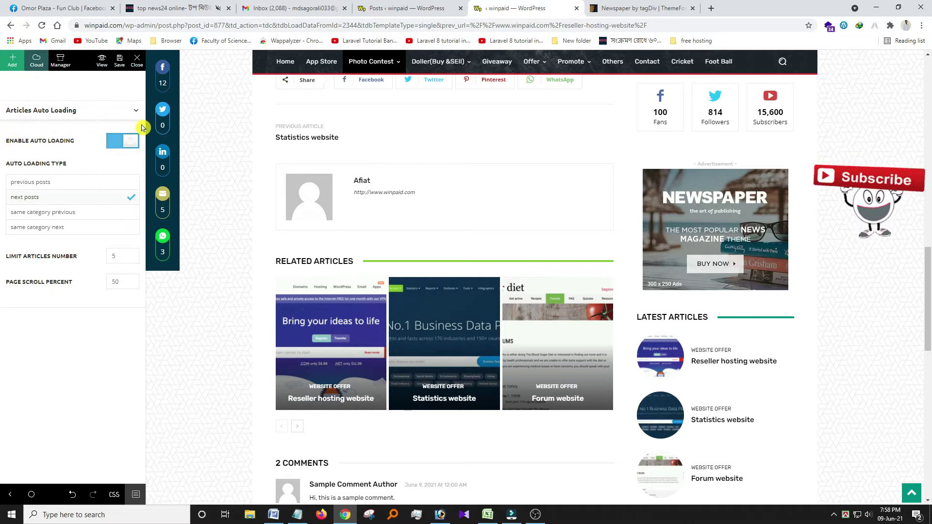
pyautogui.click(130, 147)
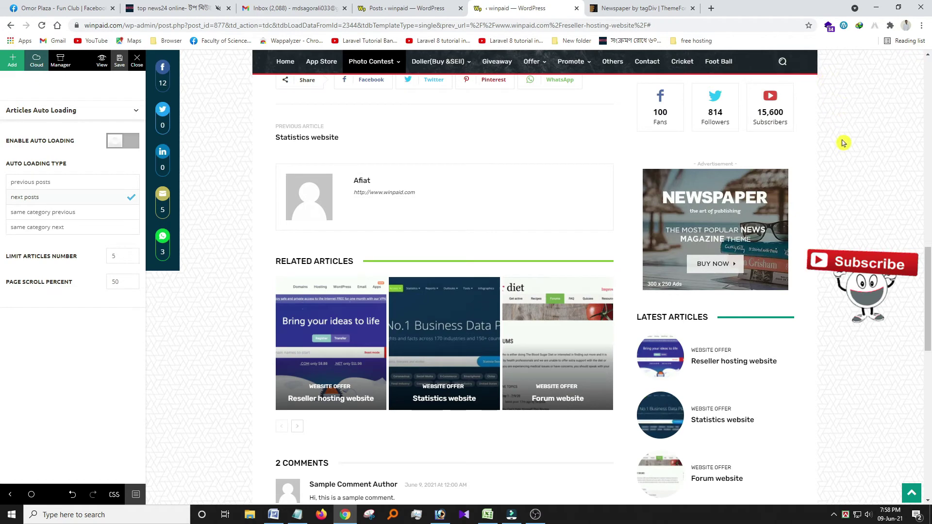
pyautogui.scroll(-4, 843, 143)
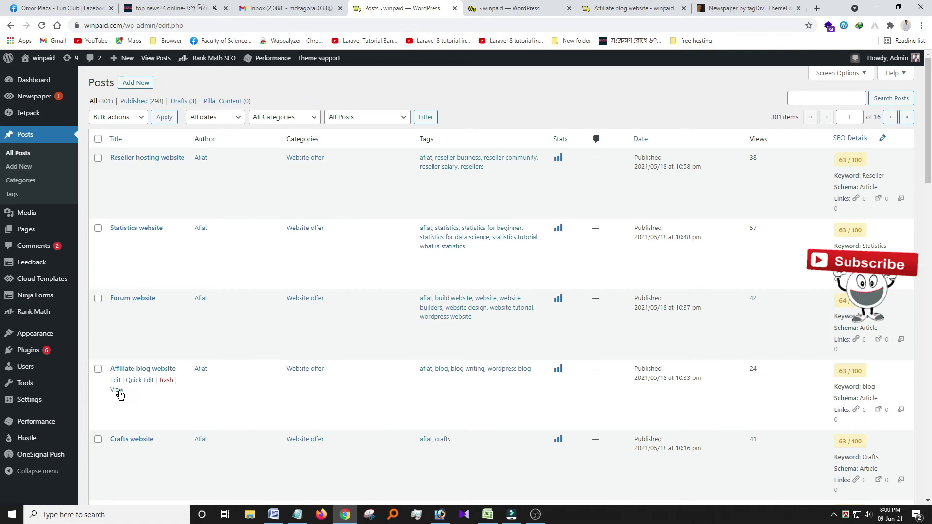
# - Open the Affiliate blog website post in a new browser tab and switch to it
pyautogui.rightClick(118, 395)
pyautogui.click(144, 401)
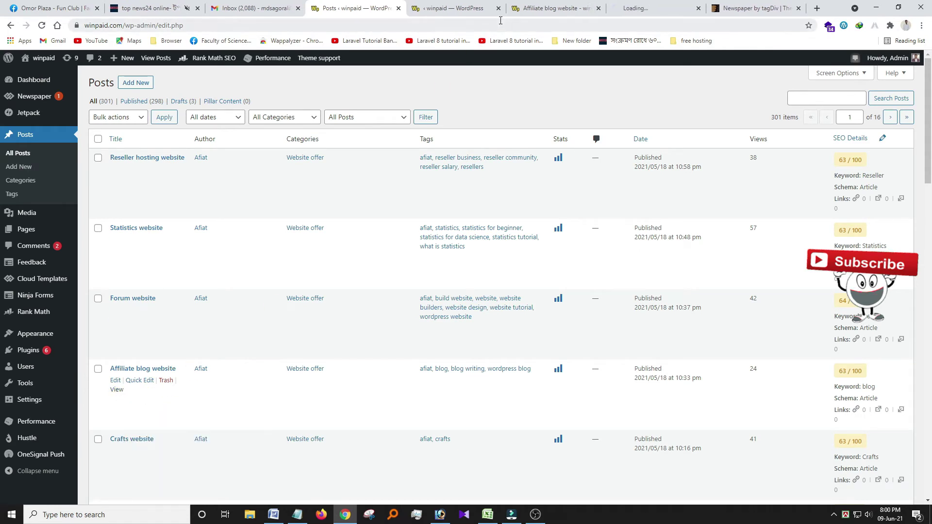
pyautogui.click(638, 4)
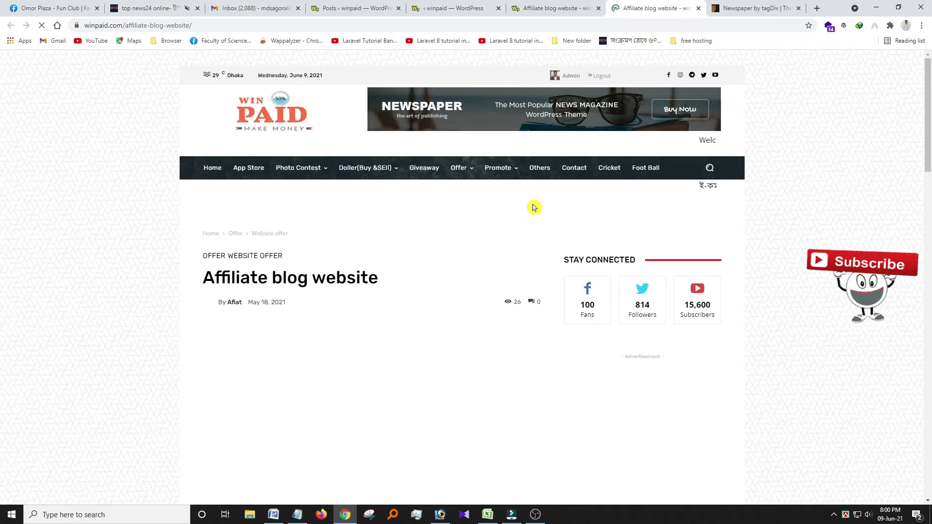
pyautogui.scroll(-10, 488, 207)
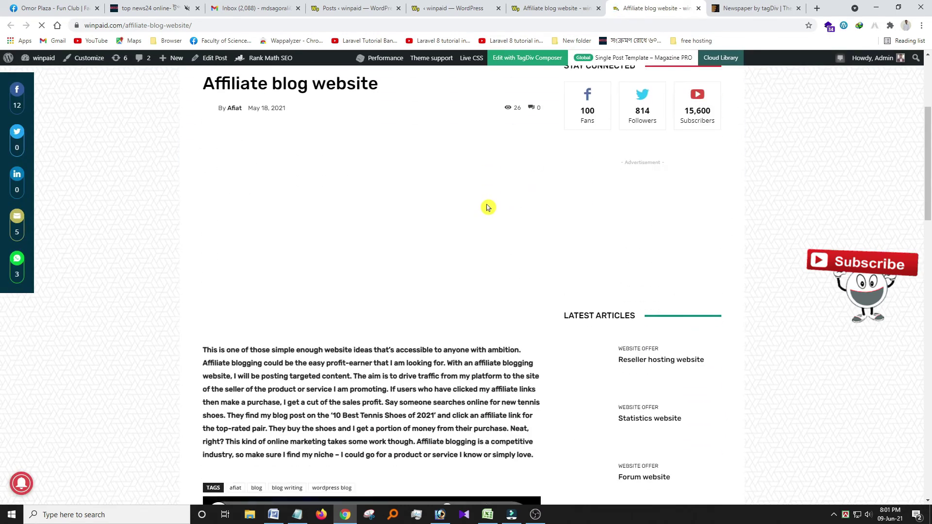
pyautogui.scroll(-12, 488, 208)
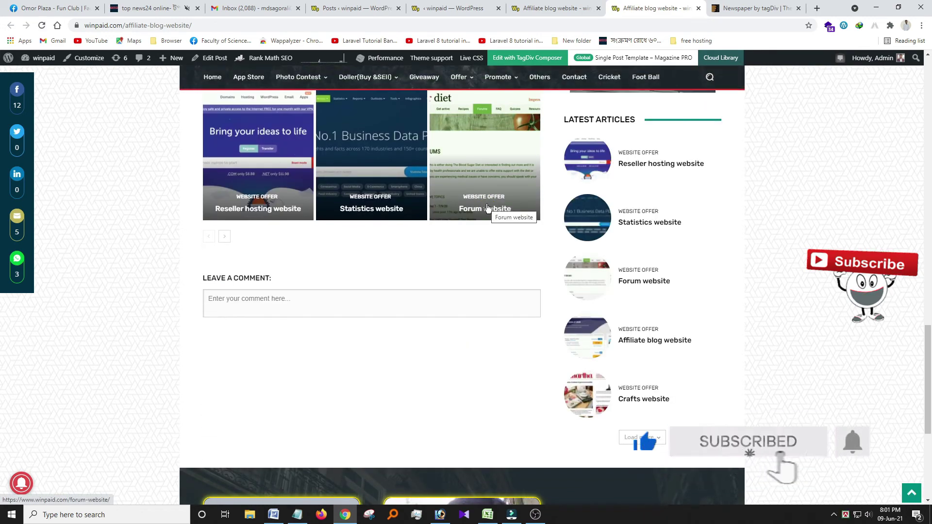
pyautogui.scroll(-3, 488, 208)
pyautogui.scroll(5, 488, 208)
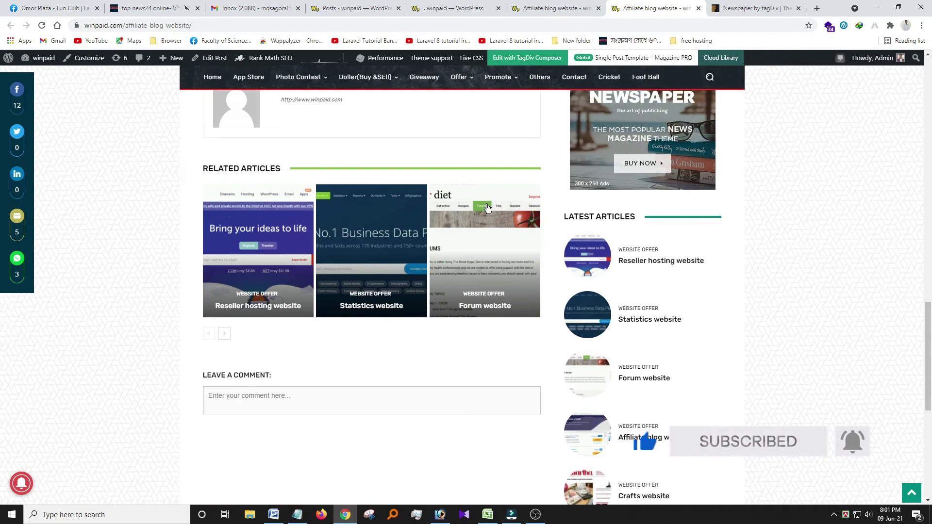
pyautogui.scroll(-3, 488, 207)
pyautogui.scroll(2, 488, 208)
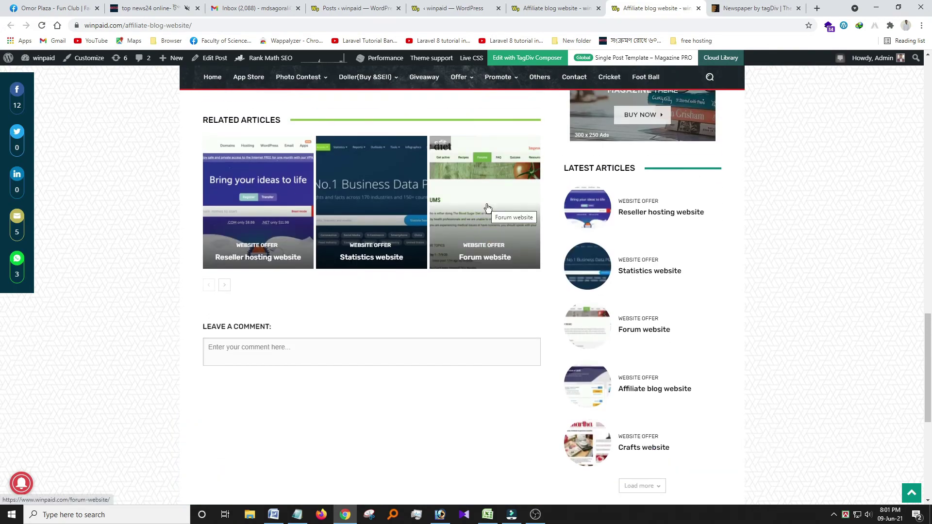
pyautogui.scroll(15, 489, 207)
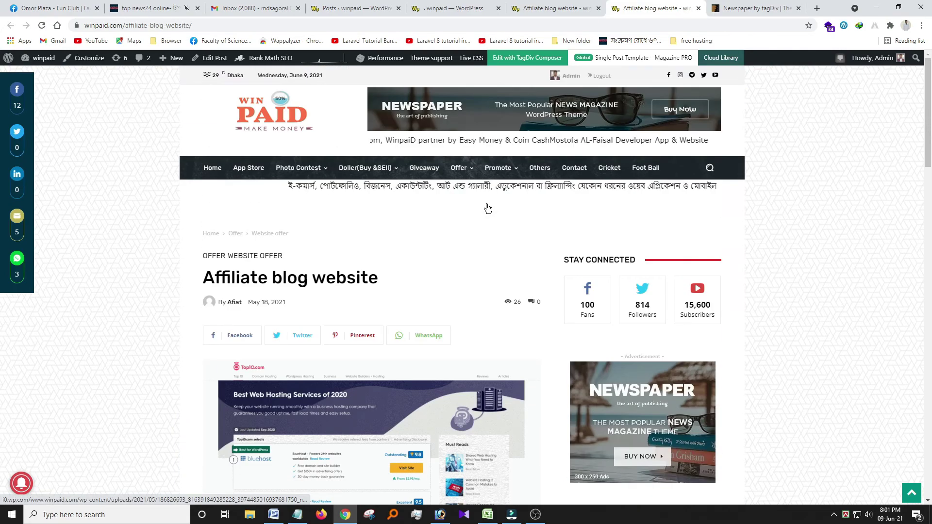
pyautogui.scroll(-20, 488, 208)
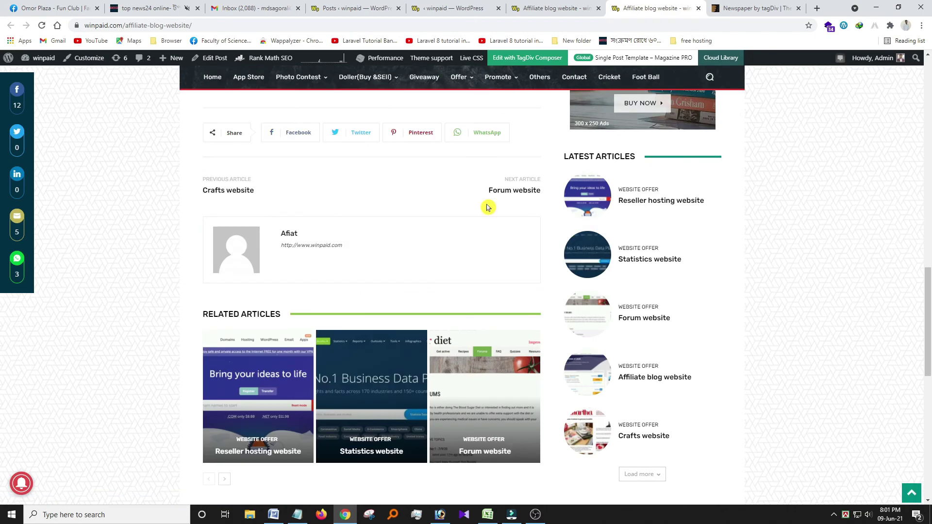
pyautogui.scroll(-6, 488, 207)
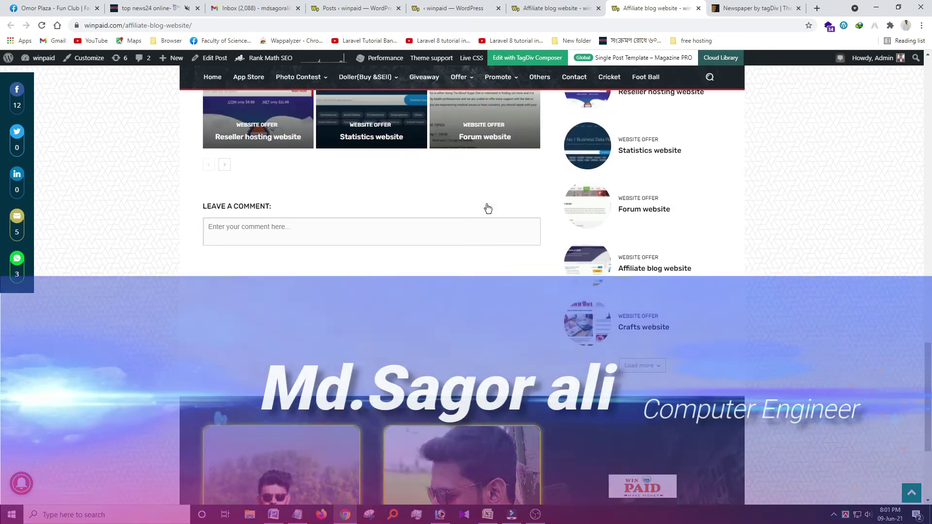
pyautogui.scroll(2, 488, 208)
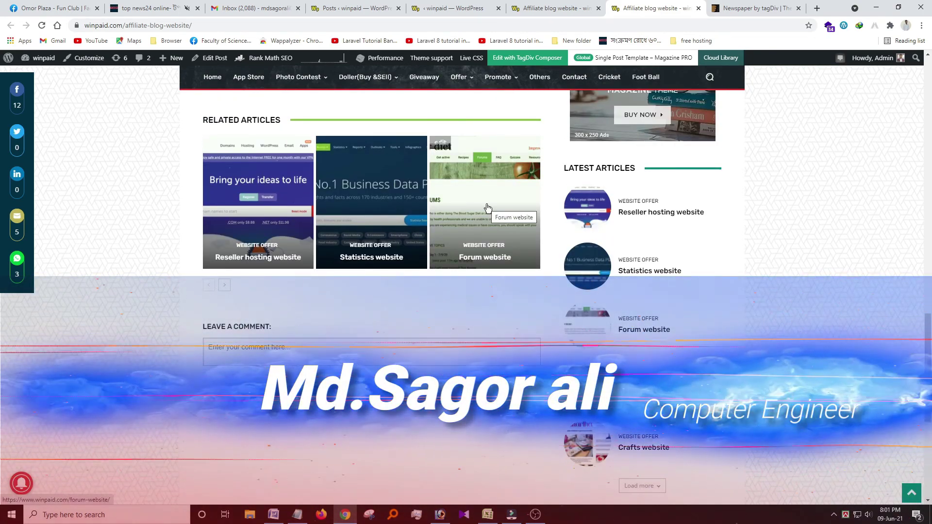
pyautogui.scroll(-3, 488, 208)
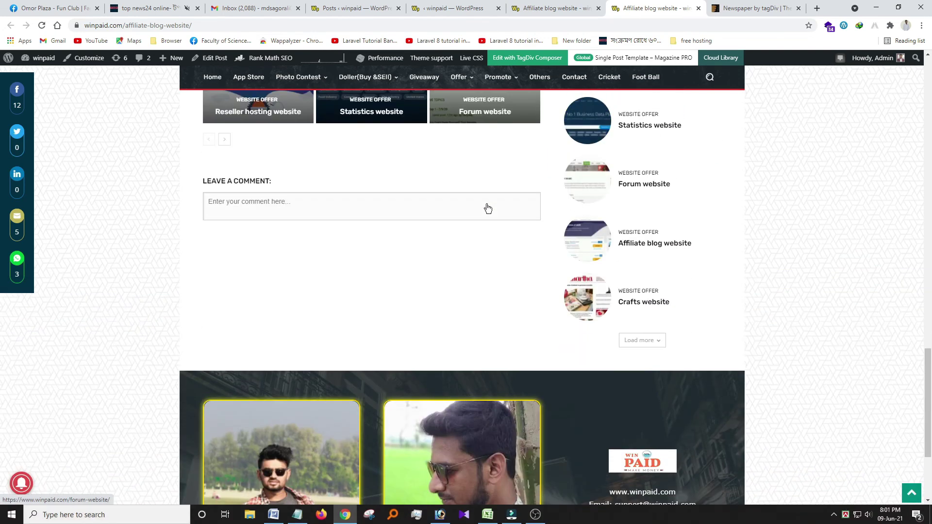
pyautogui.scroll(9, 488, 208)
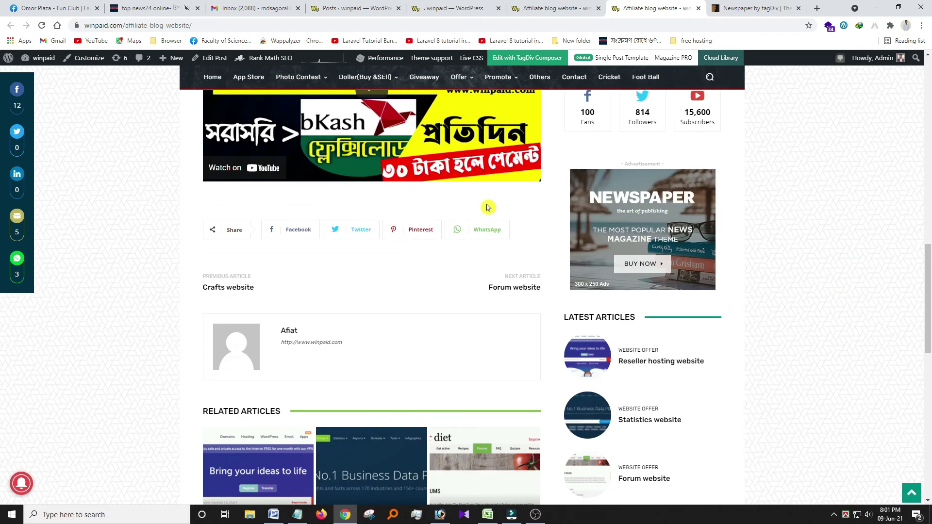